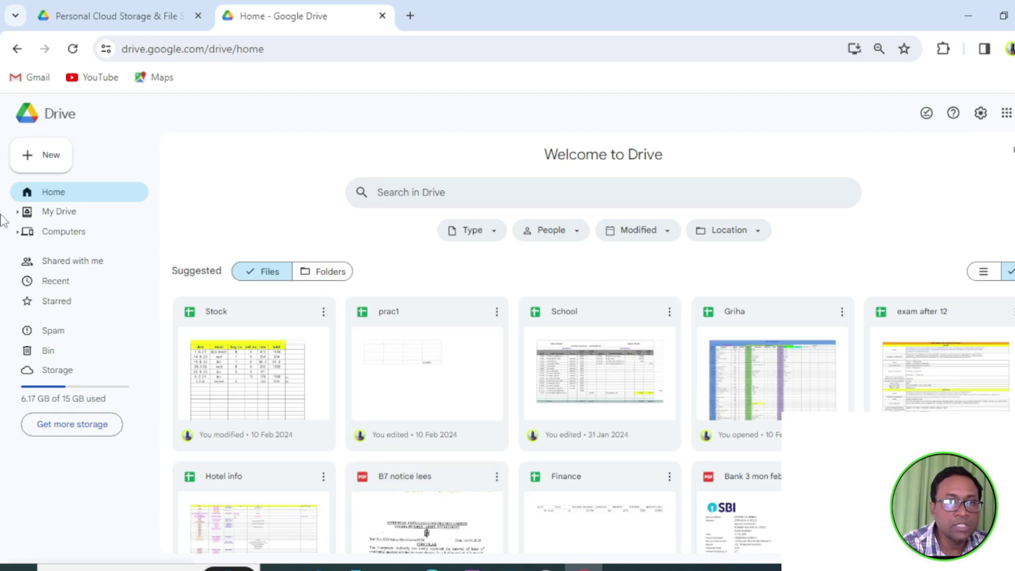
Try searching Drive files, then reopen Google Drive from the Google apps list.
left_click(453, 192)
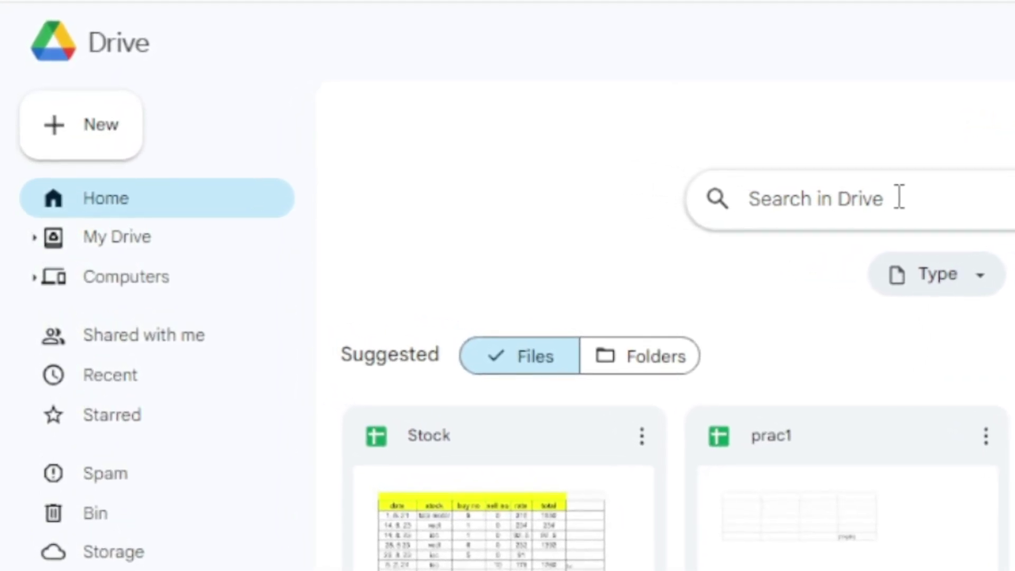
left_click(974, 199)
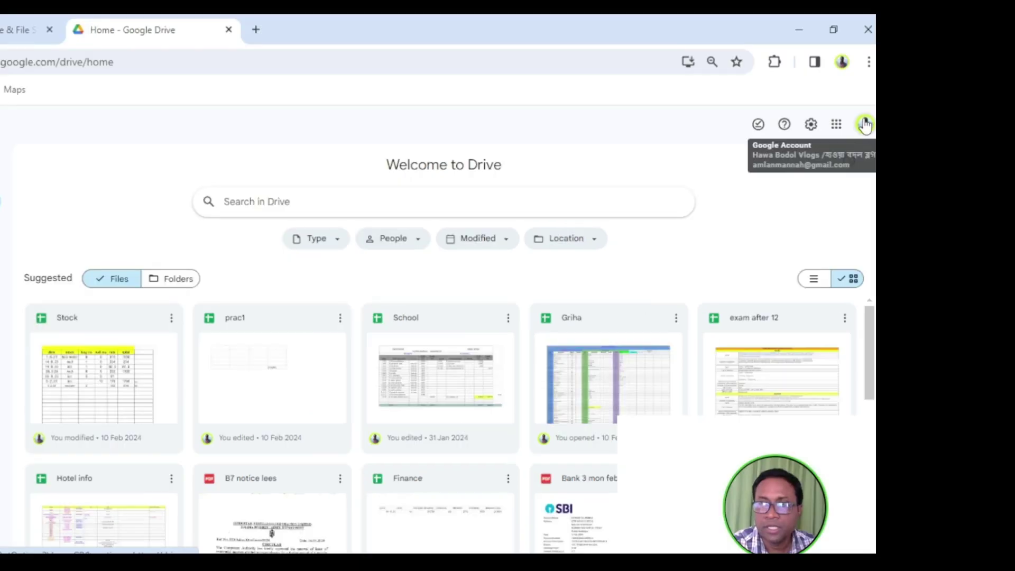
left_click(838, 128)
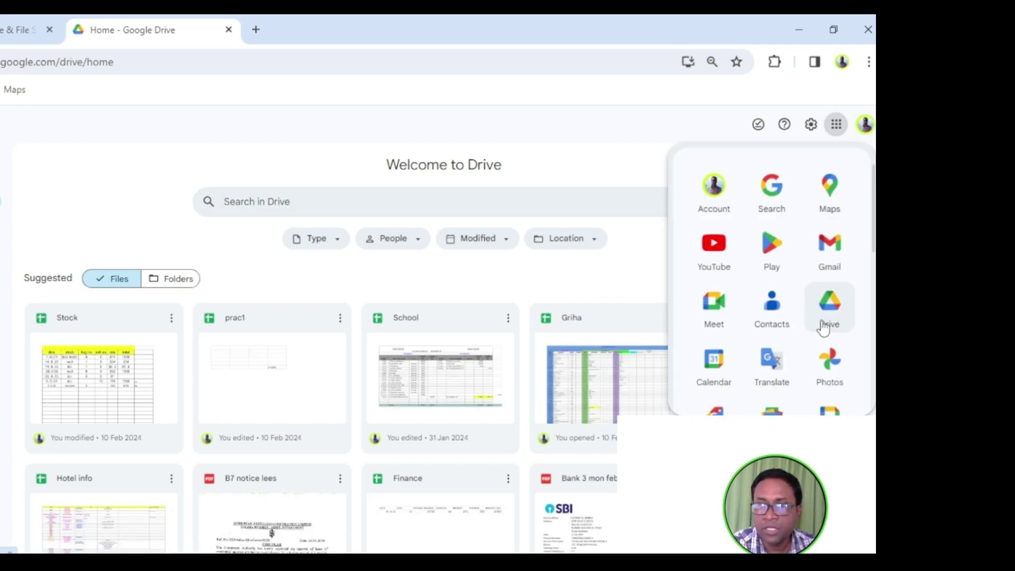
left_click(831, 315)
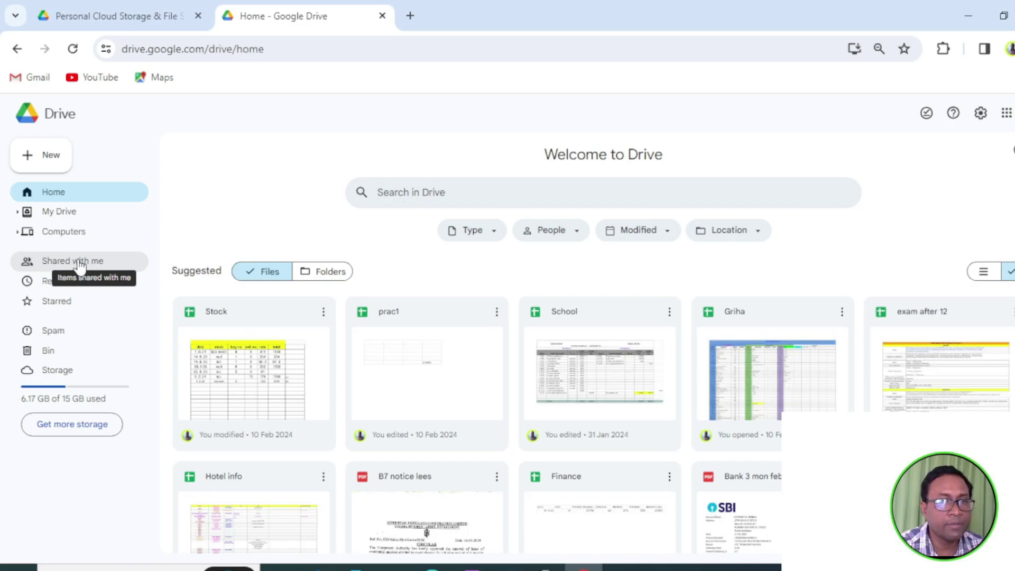
Browse Shared with me, Recent, Starred and Storage, then open Get more storage.
left_click(80, 264)
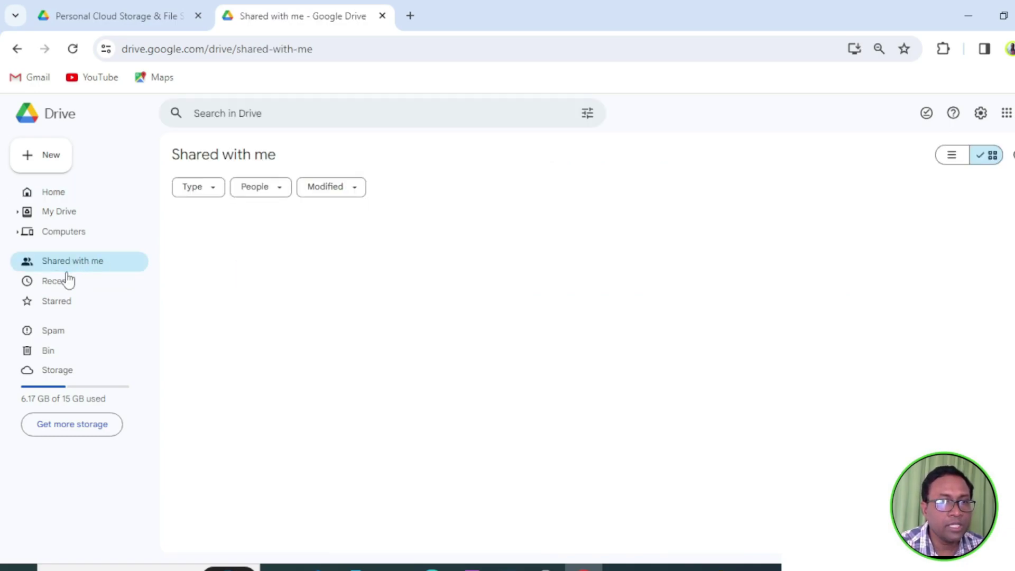
left_click(64, 281)
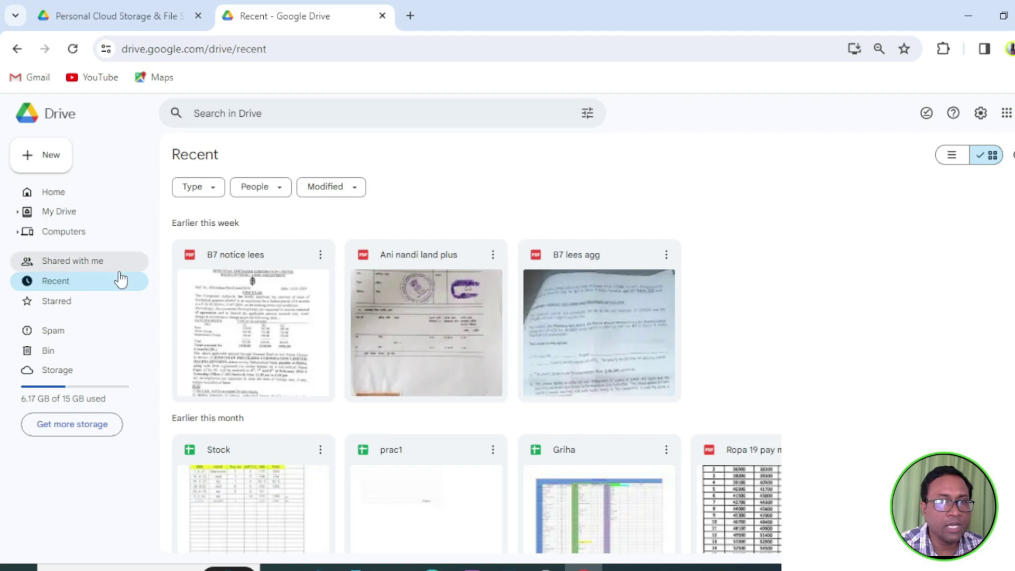
left_click(68, 283)
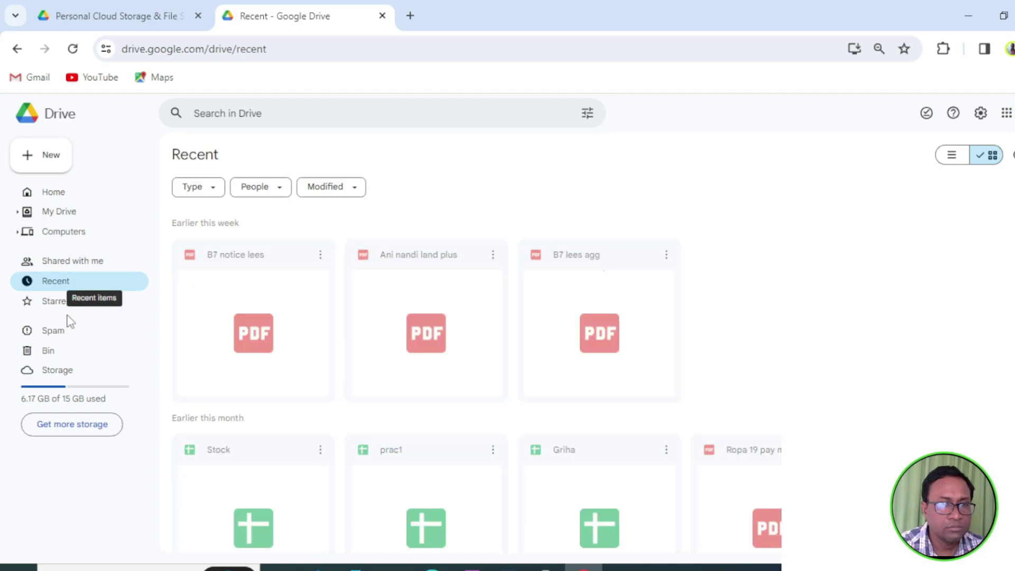
left_click(50, 310)
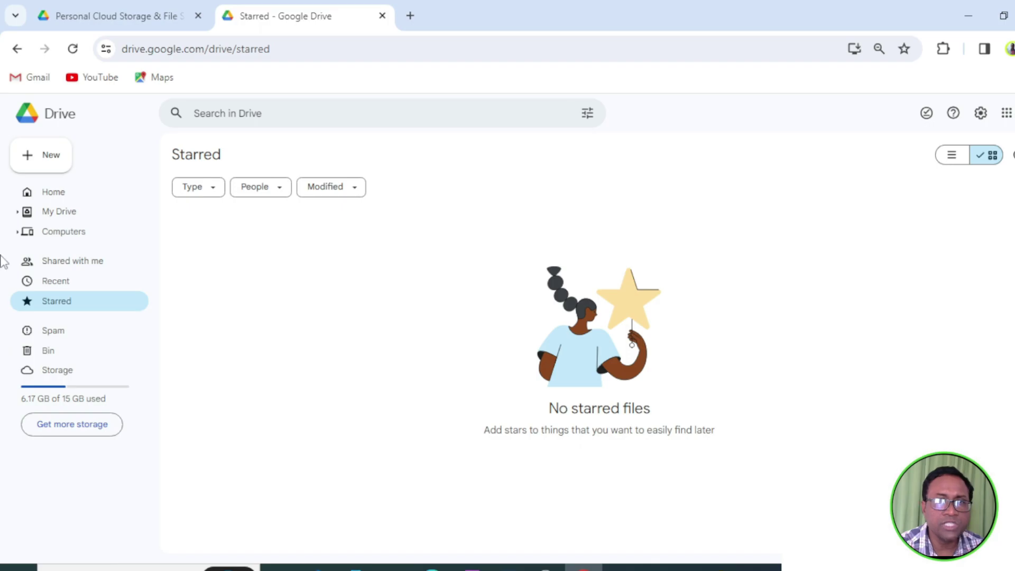
left_click(100, 372)
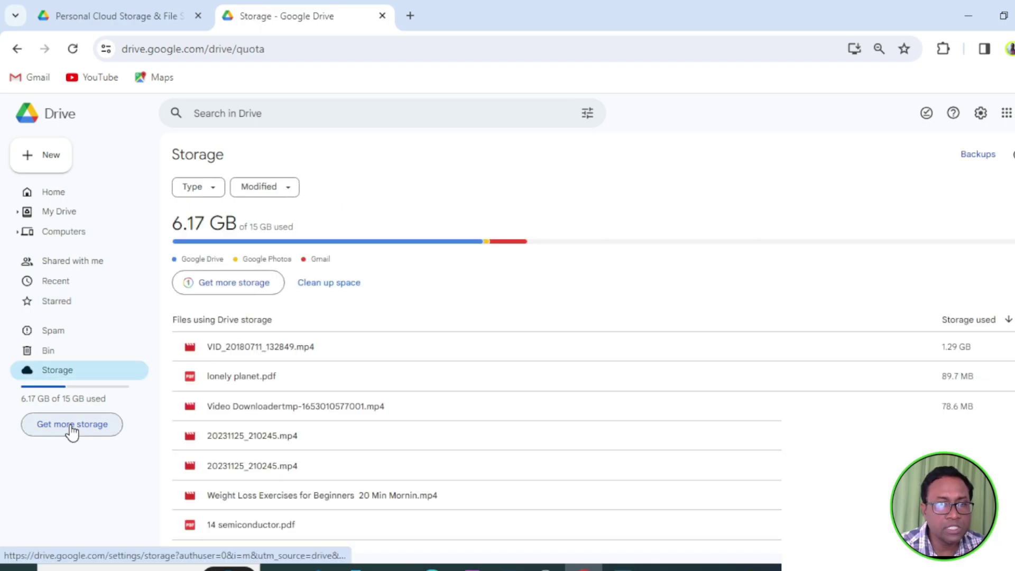
left_click(73, 429)
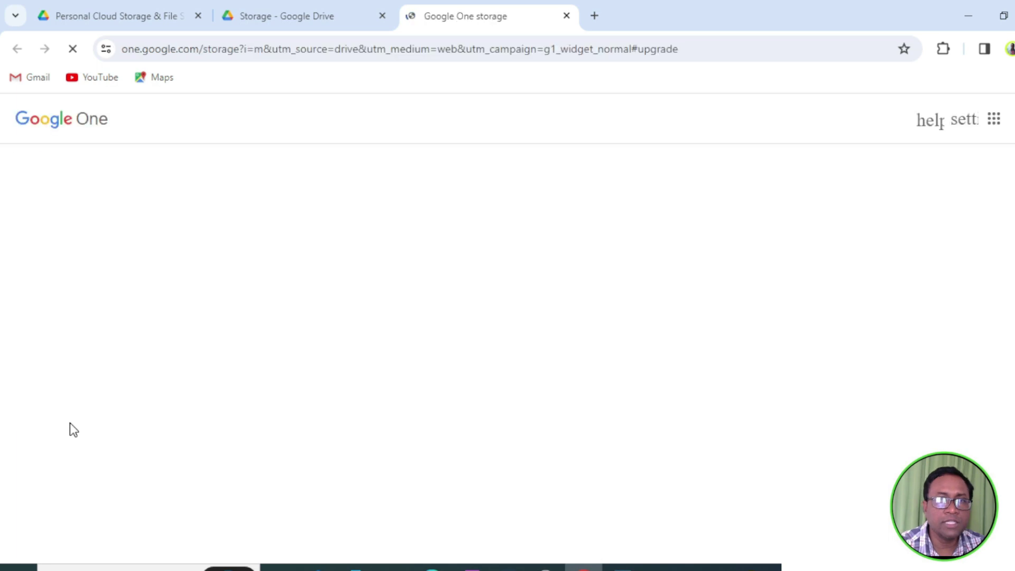
Review the Google One 15 GB, 100 GB, 200 GB and 2 TB plans, then return to Drive Storage.
scroll(653, 435, "down", 3)
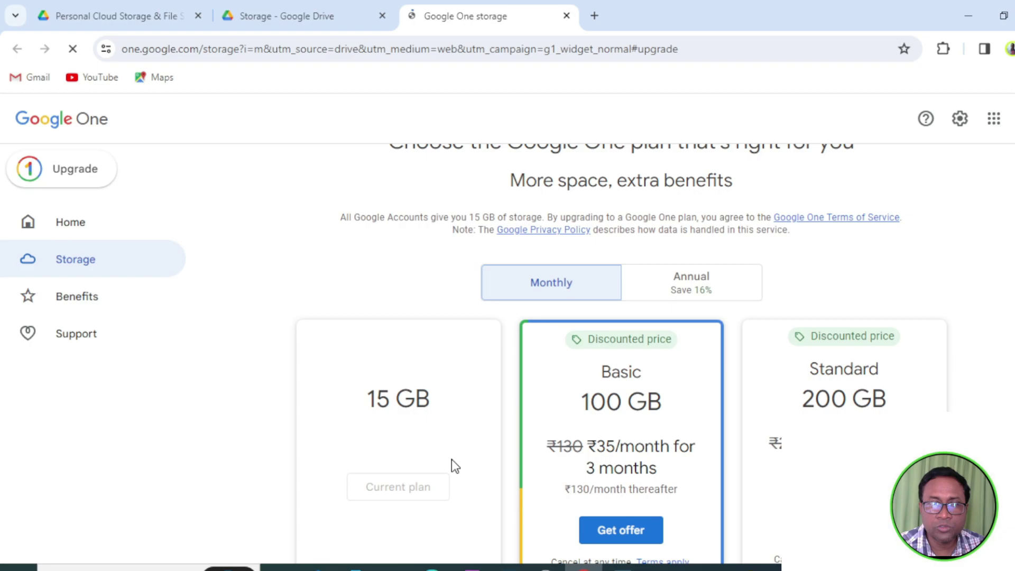
scroll(454, 465, "down", 1)
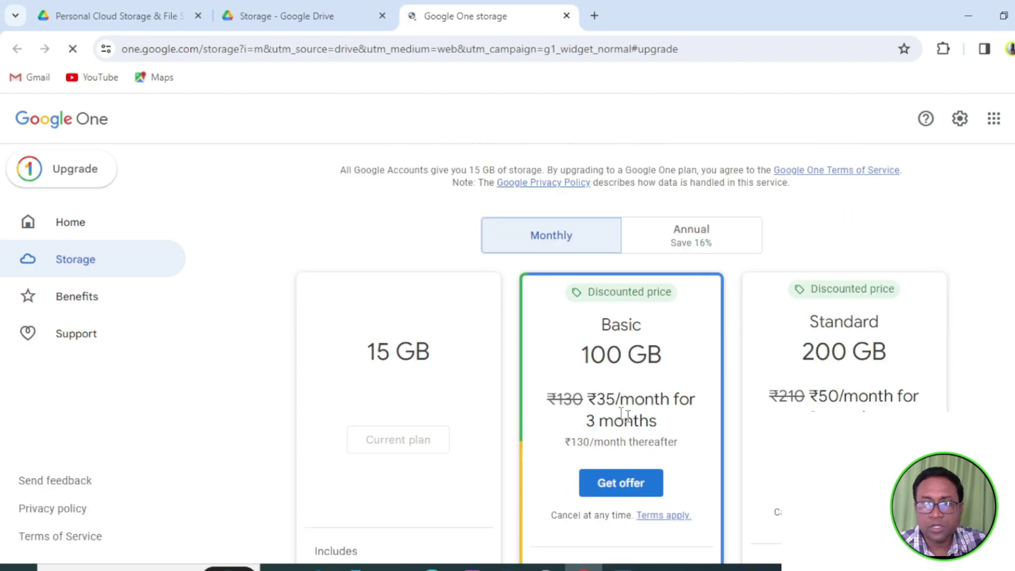
scroll(821, 365, "down", 4)
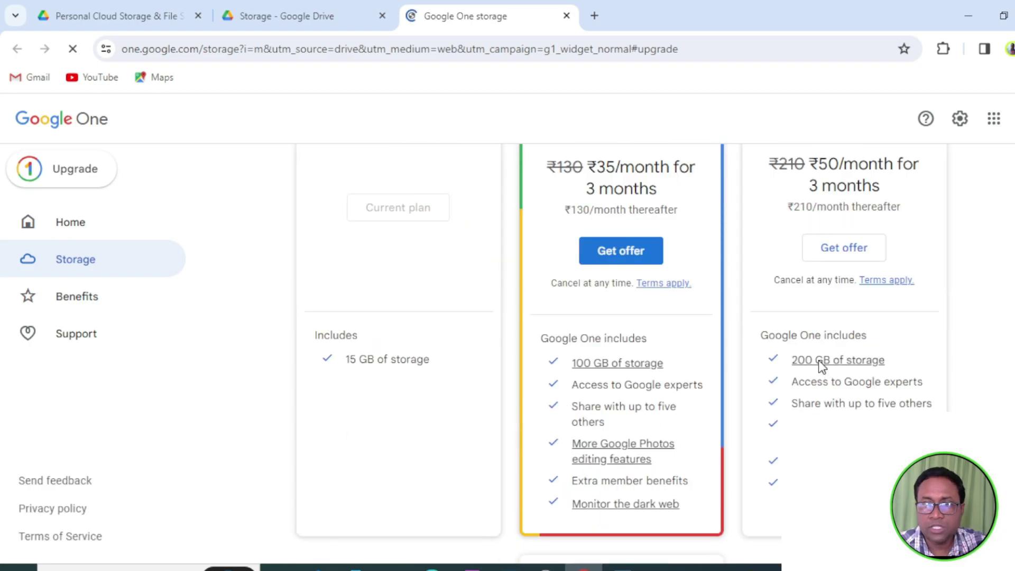
scroll(629, 485, "down", 3)
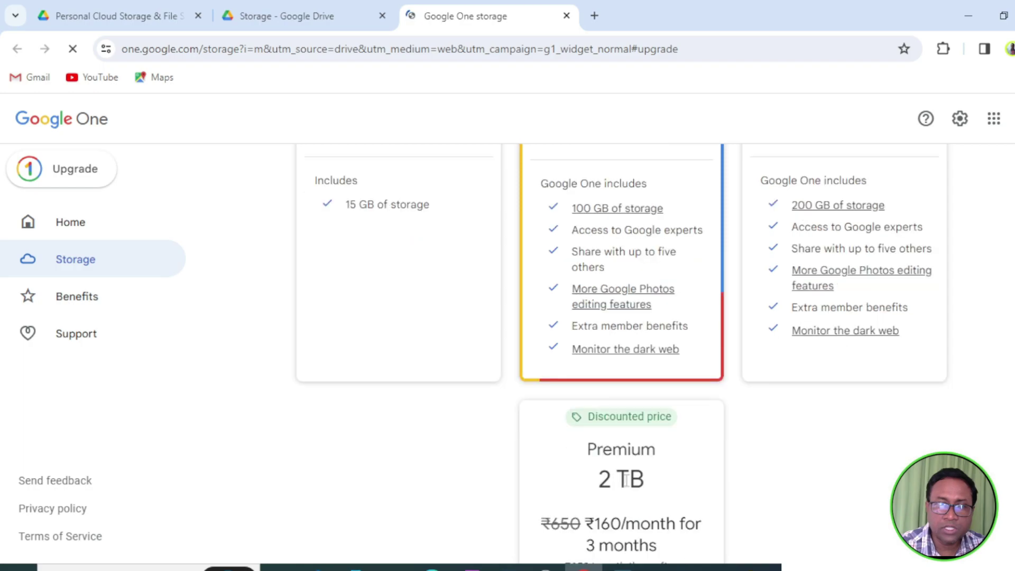
scroll(448, 452, "down", 4)
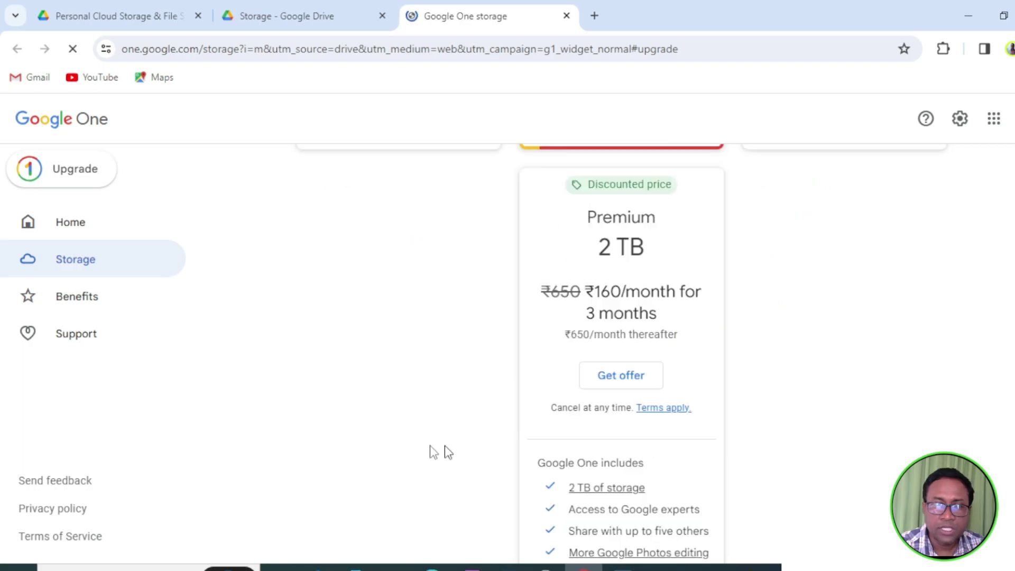
scroll(543, 494, "up", 15)
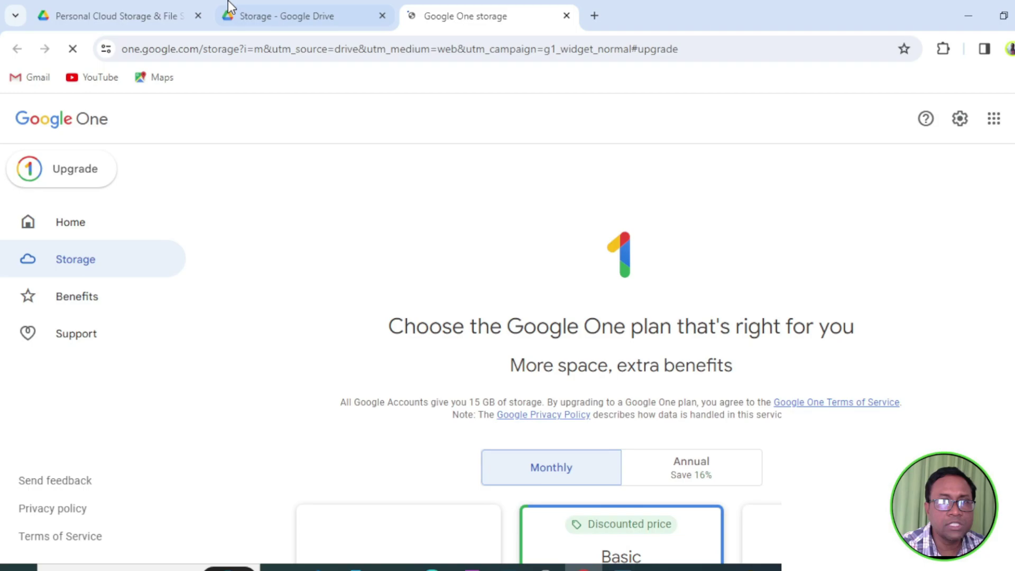
left_click(228, 2)
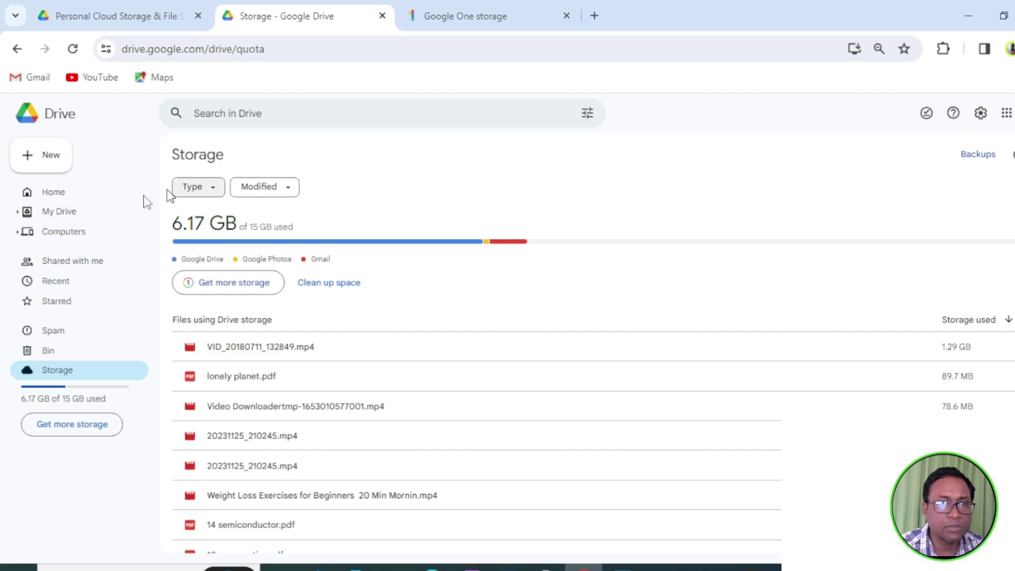
Go to Drive Home to see suggested files like Stock, prac1 and School.
left_click(51, 194)
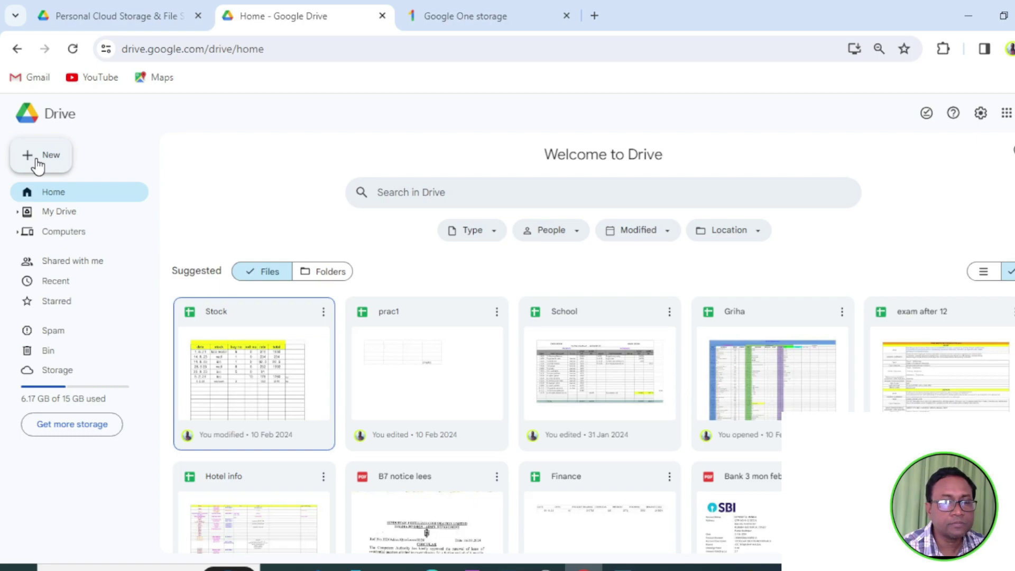
Show the New menu with New folder, File upload and Google Docs, Sheets, Slides options.
left_click(38, 165)
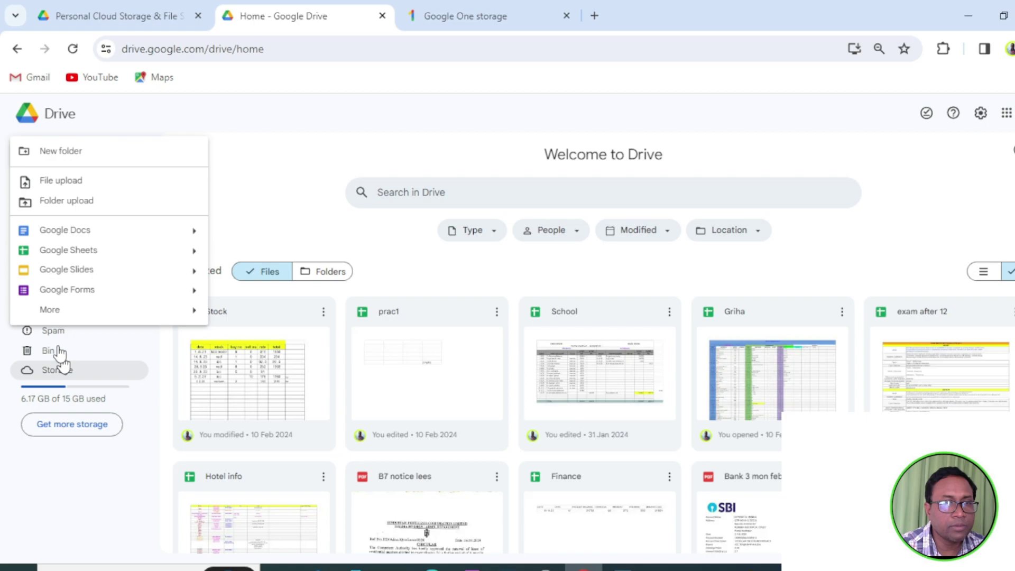
mouse_move(50, 310)
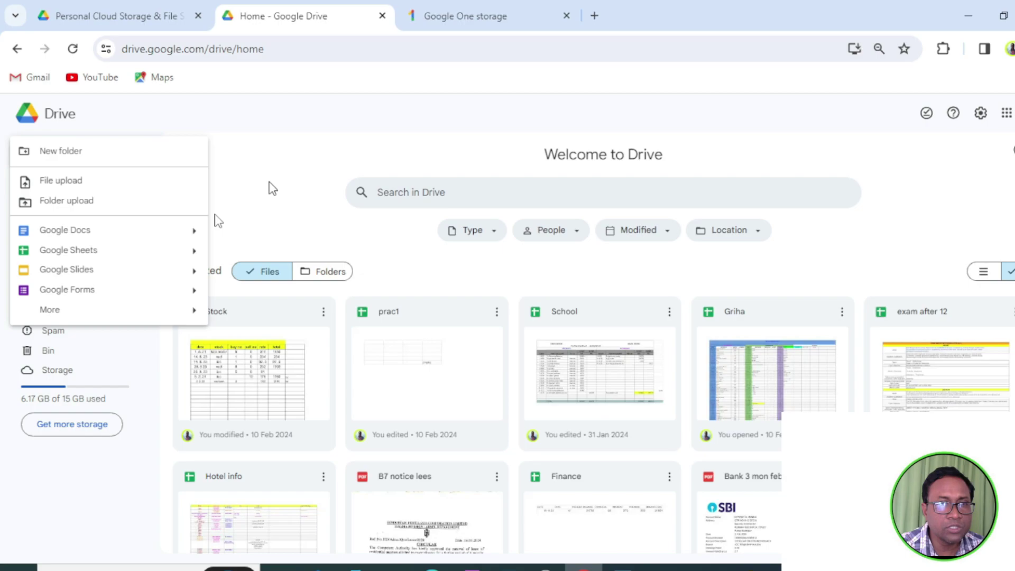
Create a new folder named 'practice' in My Drive.
left_click(96, 154)
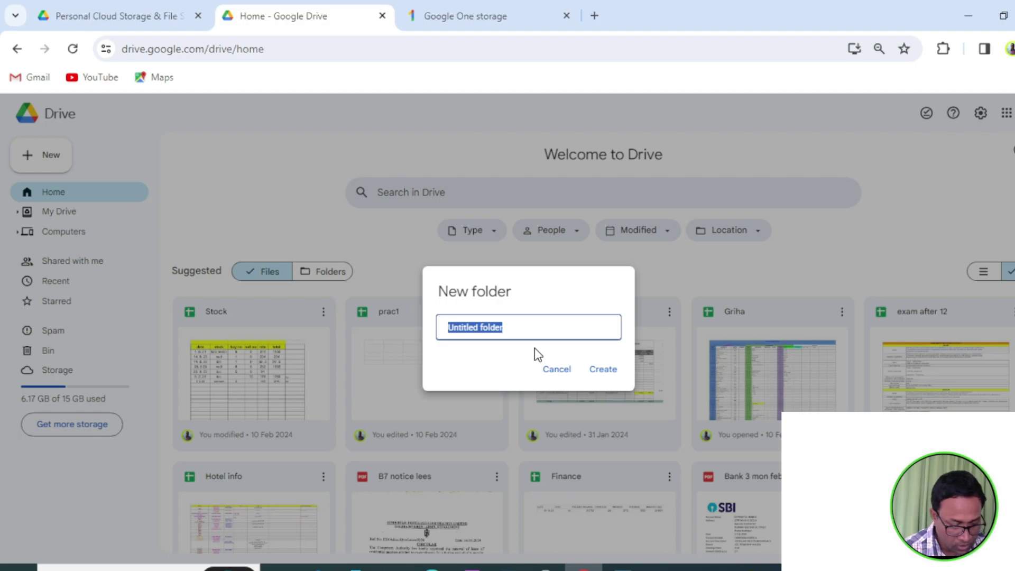
type("practic")
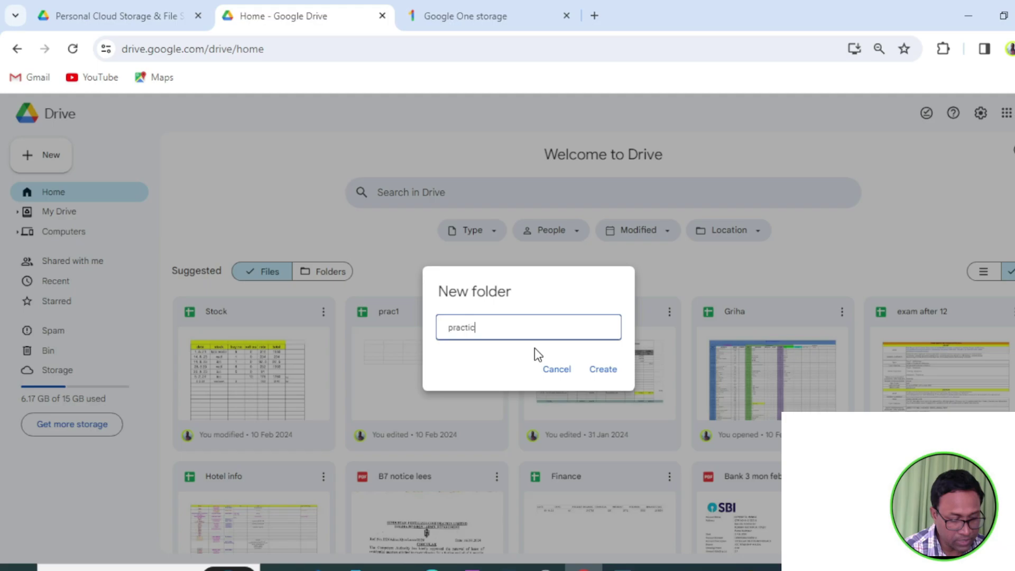
type("ed folder")
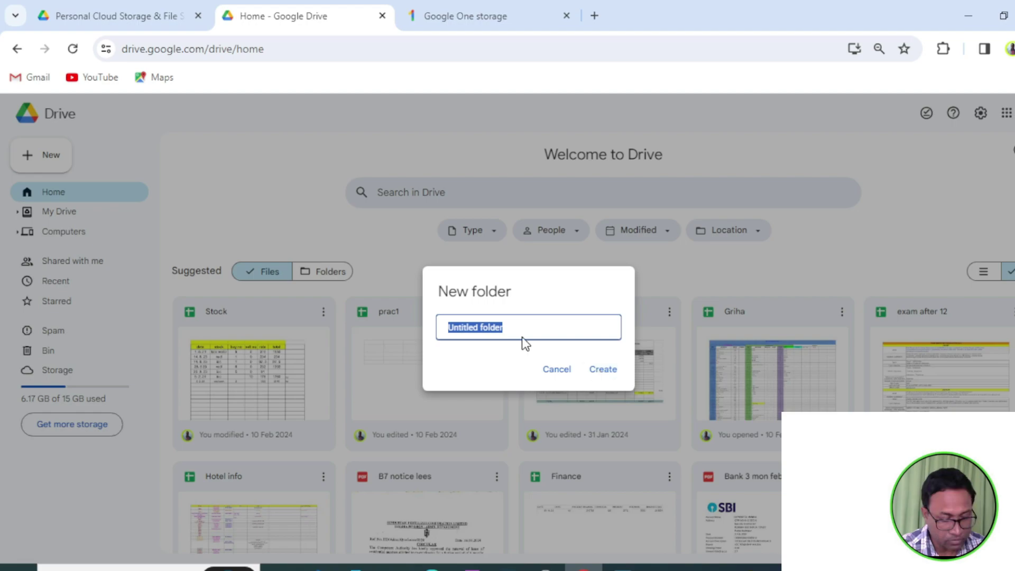
type("practic")
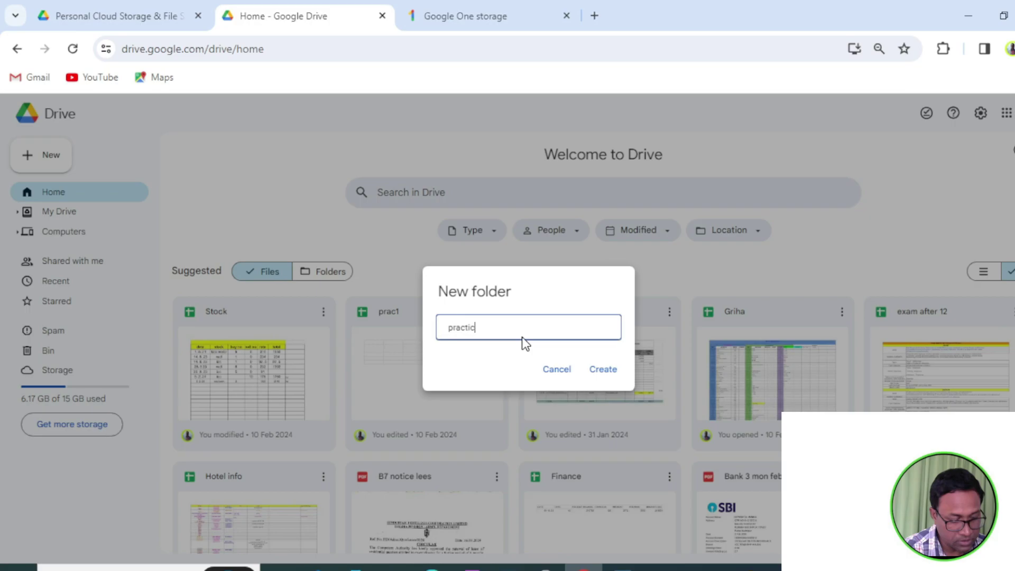
type("e")
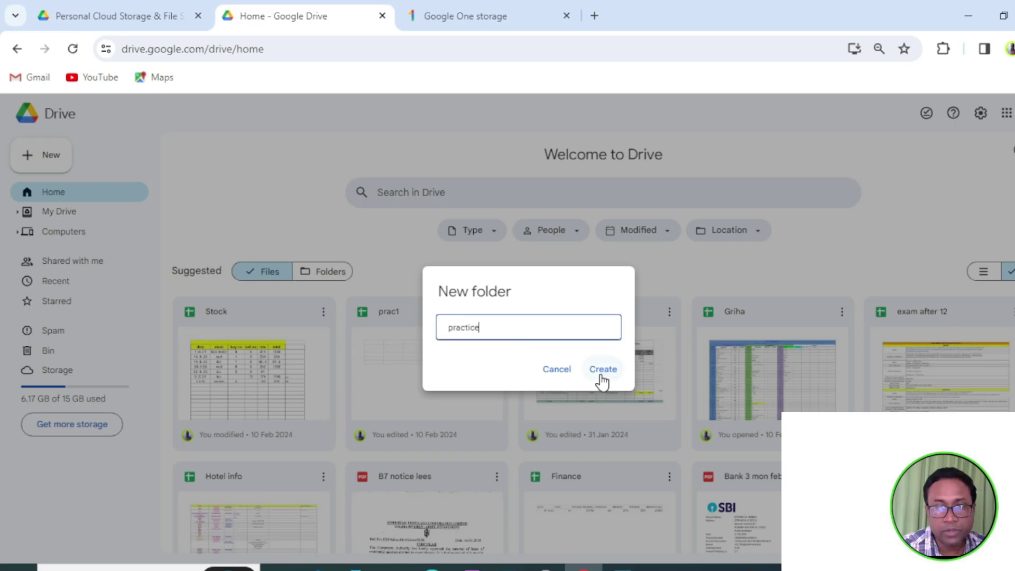
left_click(601, 377)
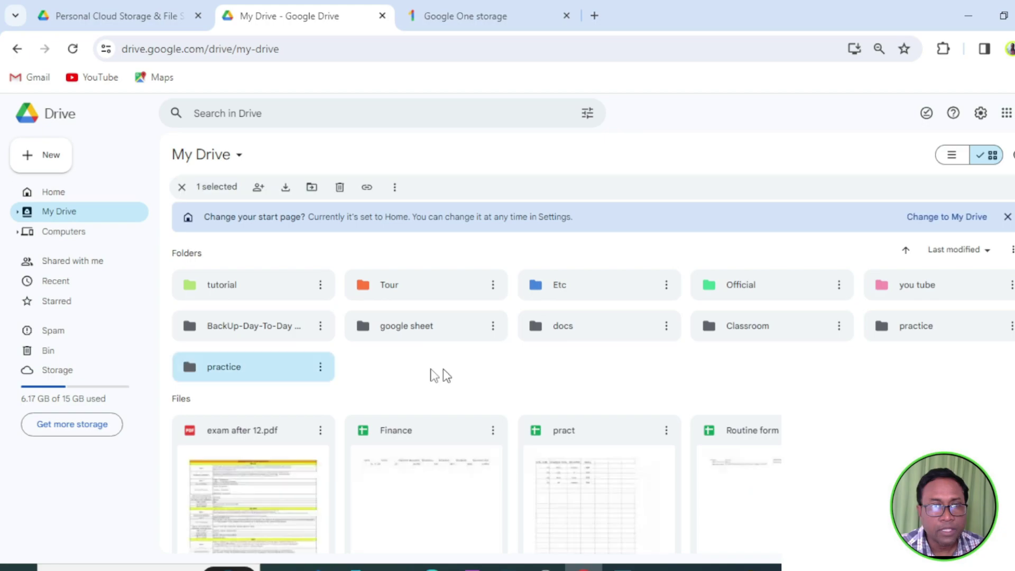
Open the practice folder, return to My Drive, and select the practice folder.
double_click(232, 372)
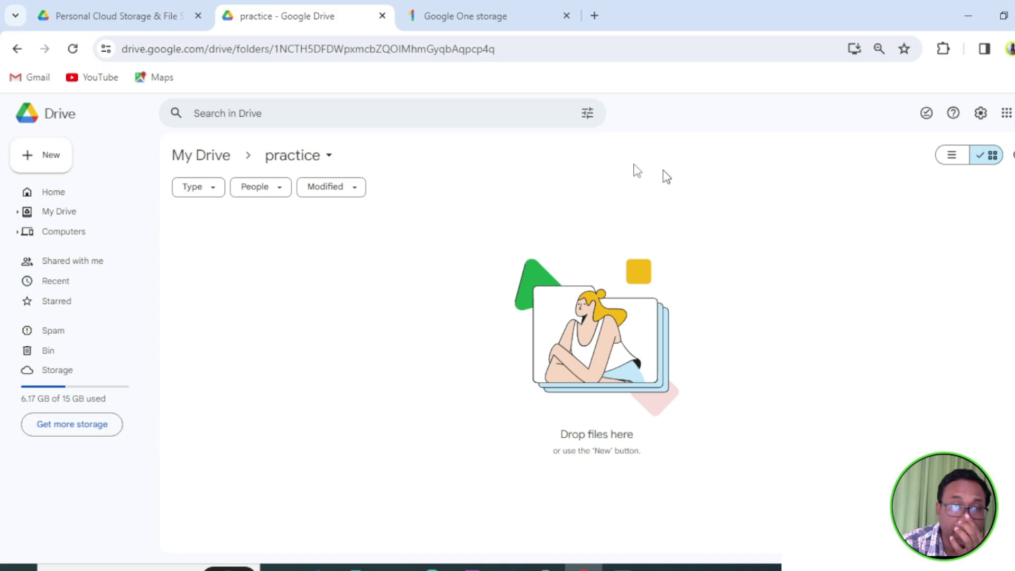
left_click(17, 49)
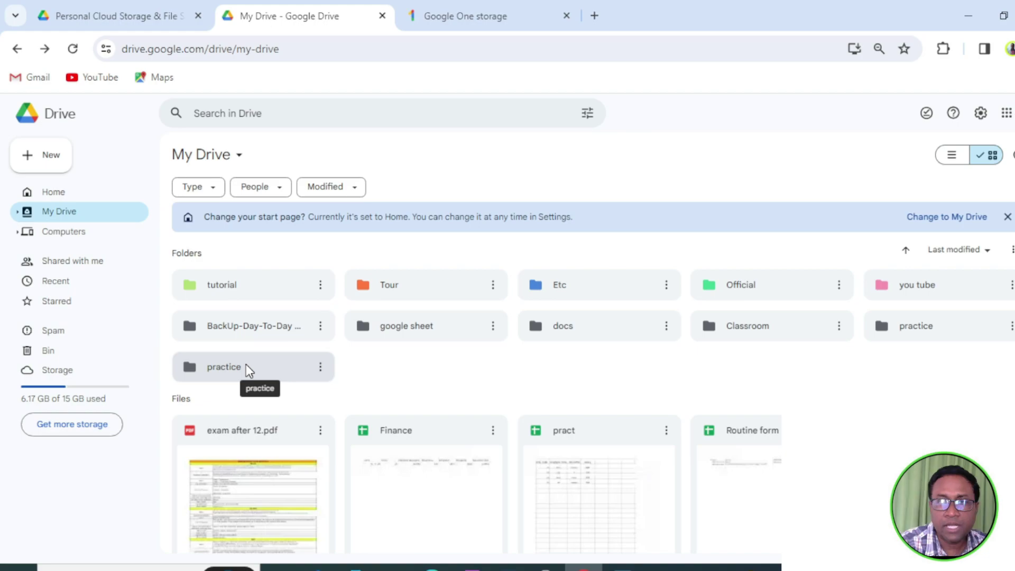
left_click(321, 376)
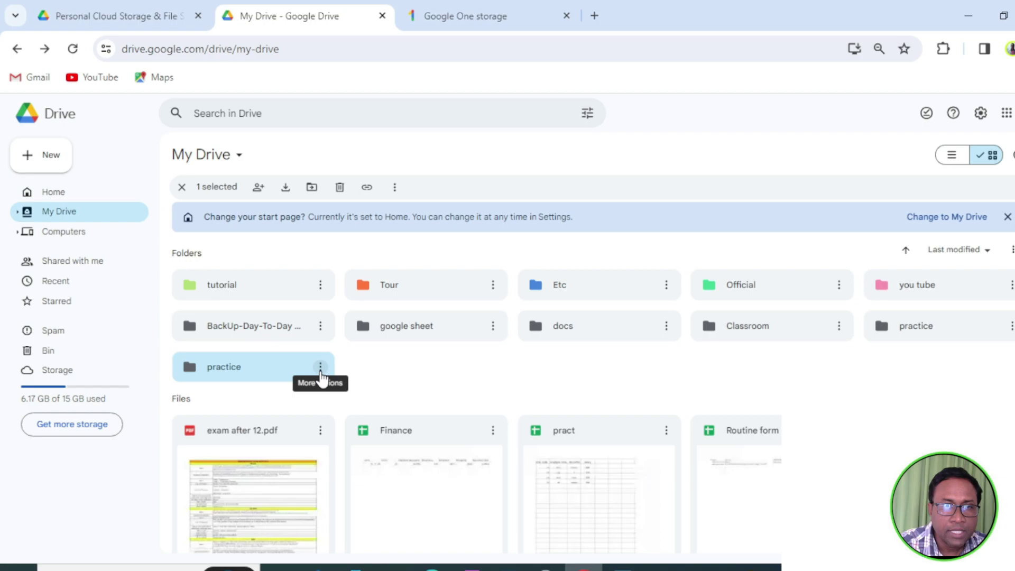
Open the Share dialog for the practice folder from its More actions menu.
left_click(320, 373)
mouse_move(316, 472)
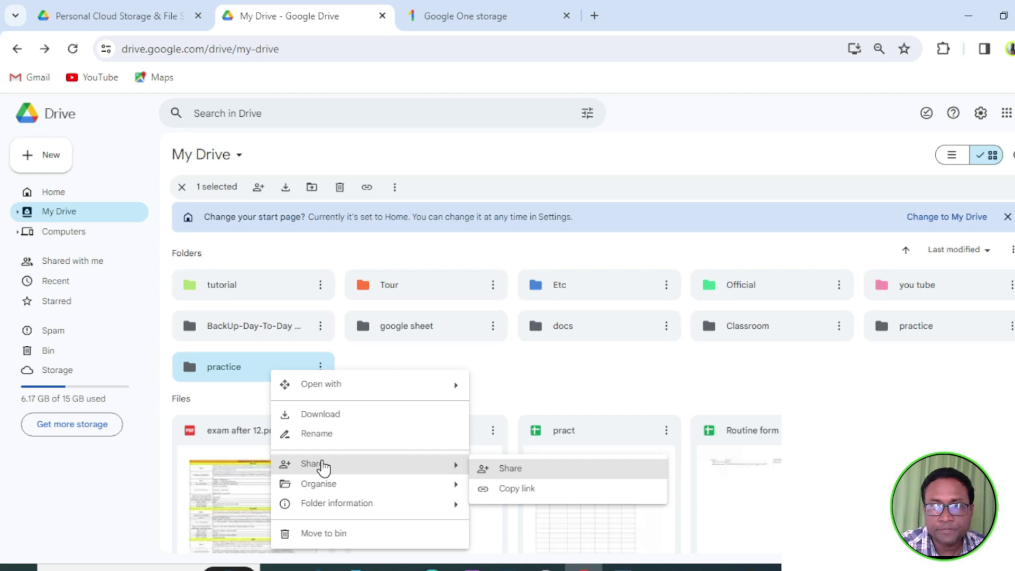
left_click(521, 469)
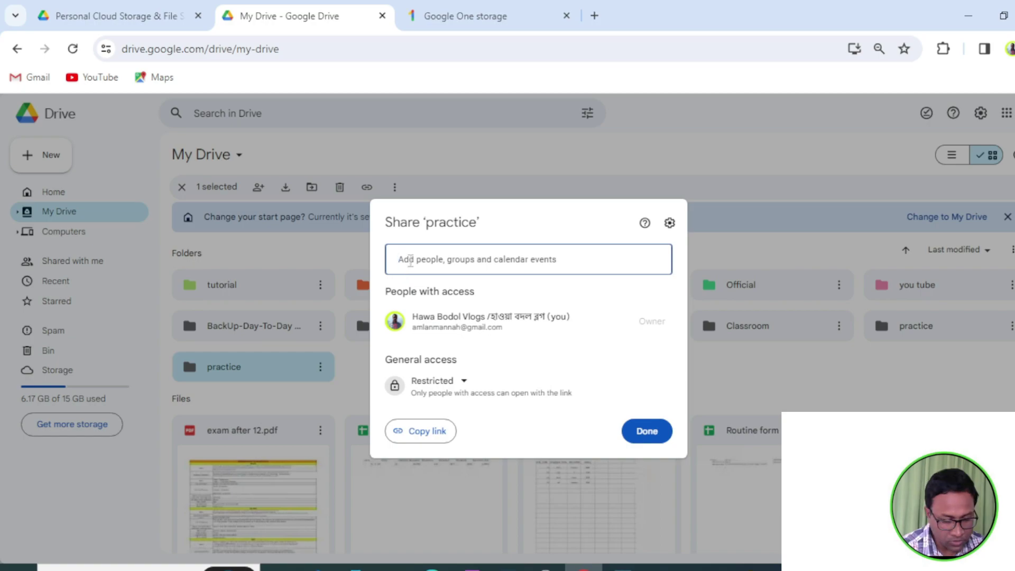
Add the recipient's Gmail address in the Add people field and pick the matching suggestion.
key("ctrl+v")
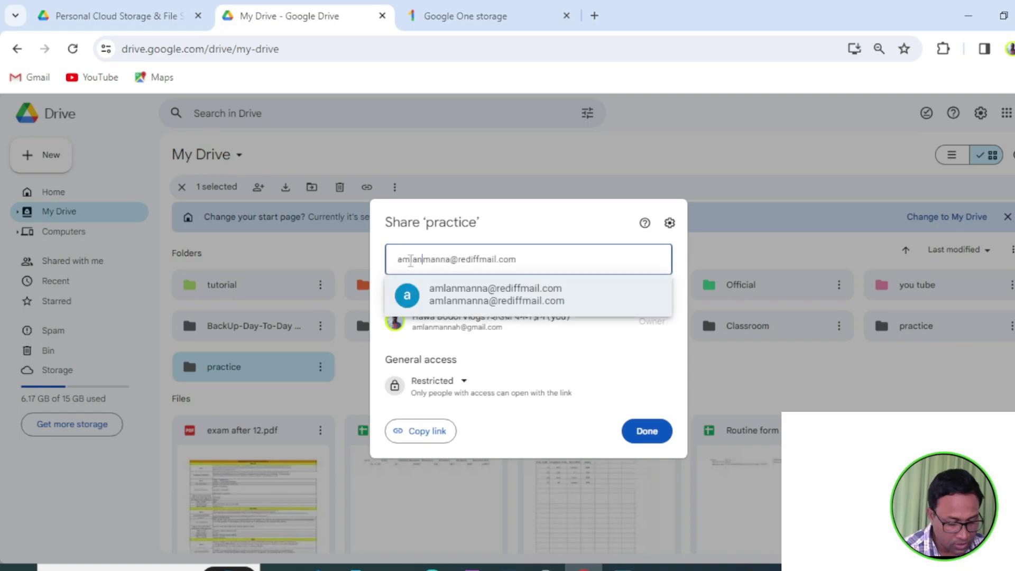
key("ctrl+a")
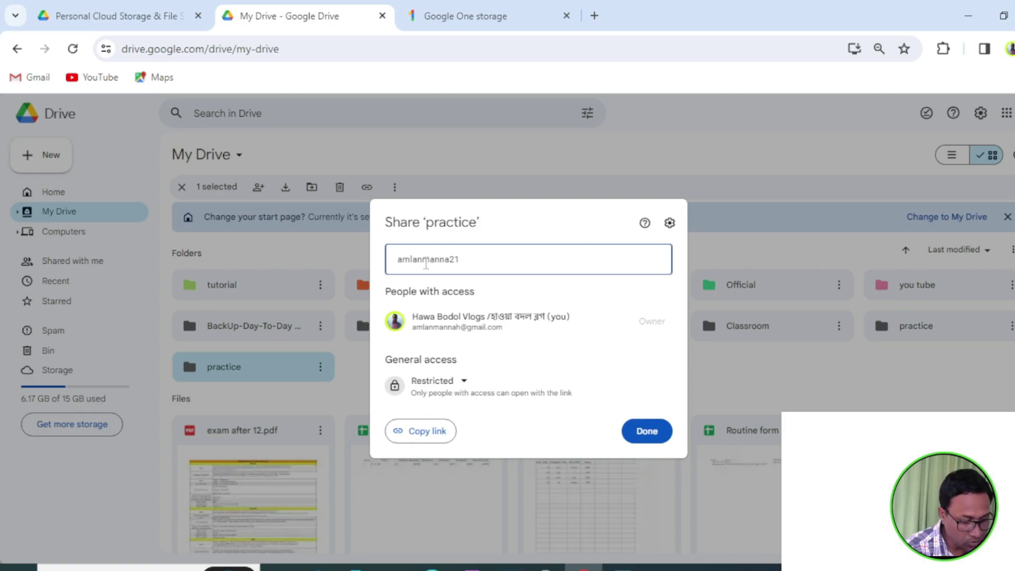
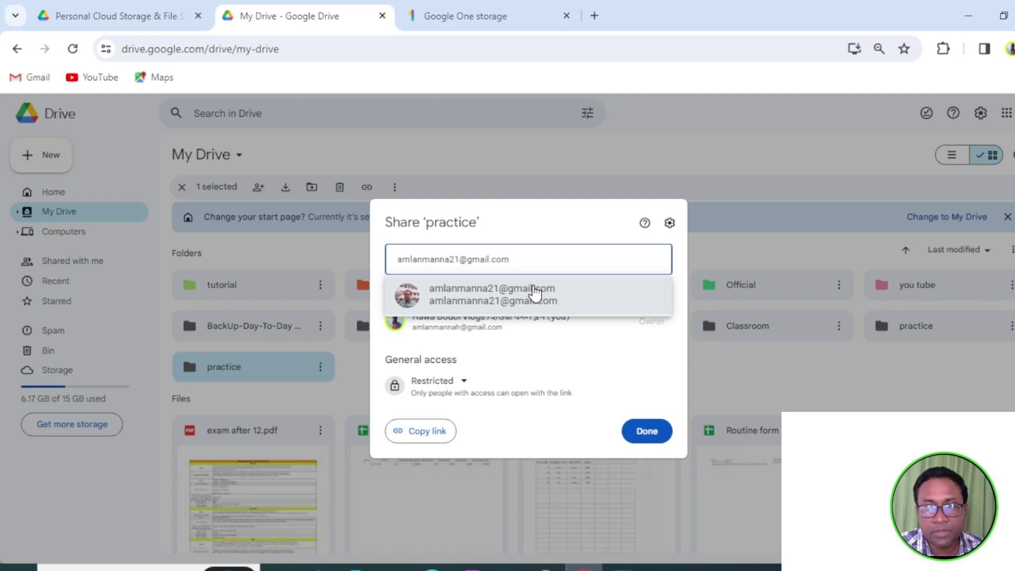
left_click(535, 292)
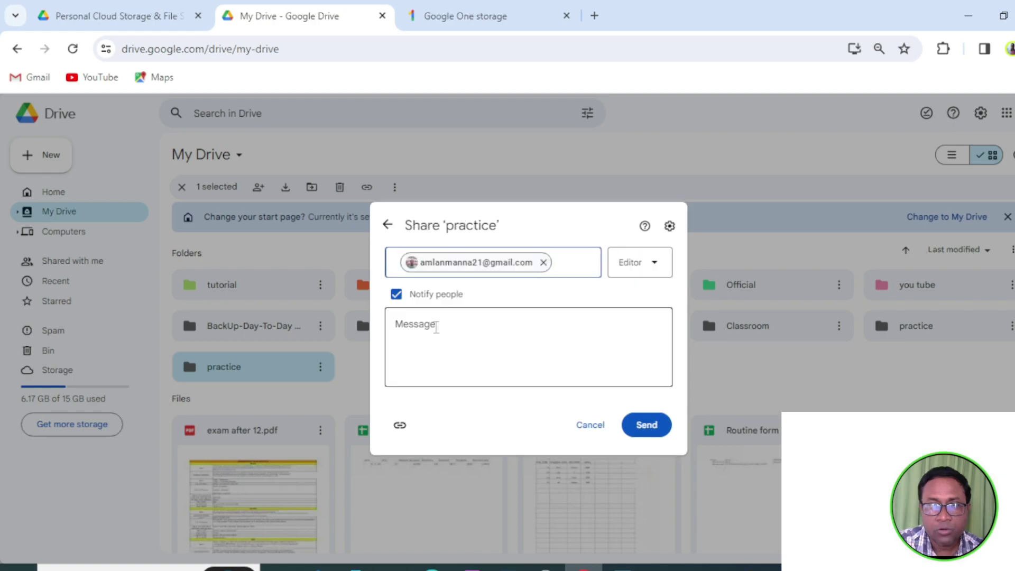
Write the message 'let practe' and, after trying Commenter, keep the recipient's role as Editor.
left_click(449, 331)
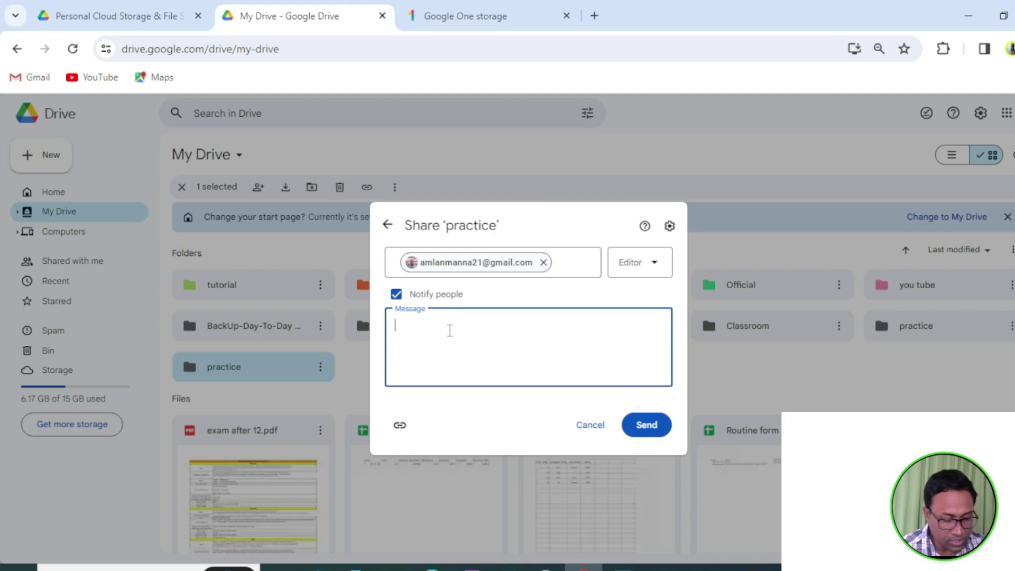
type("let")
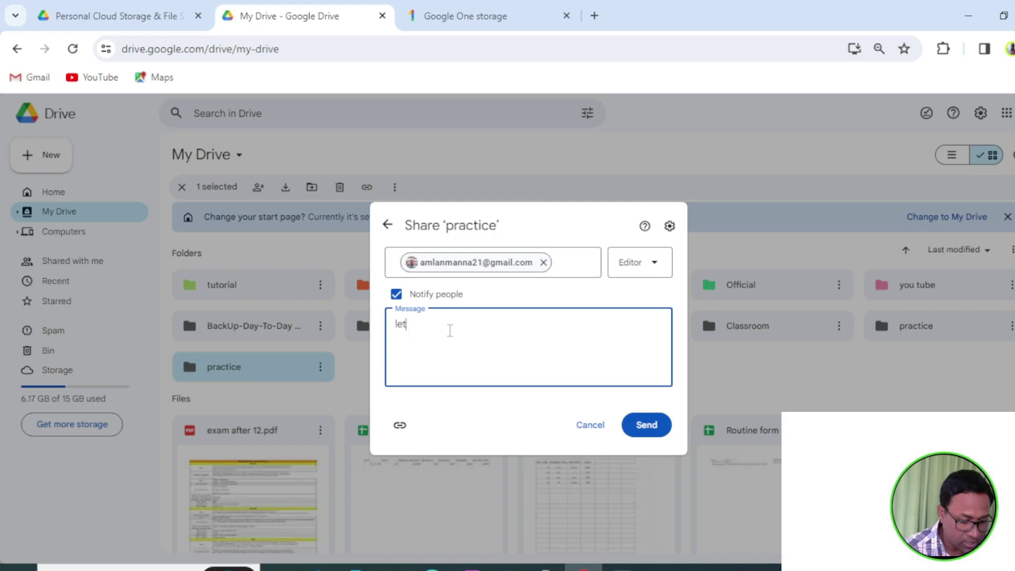
type(" p")
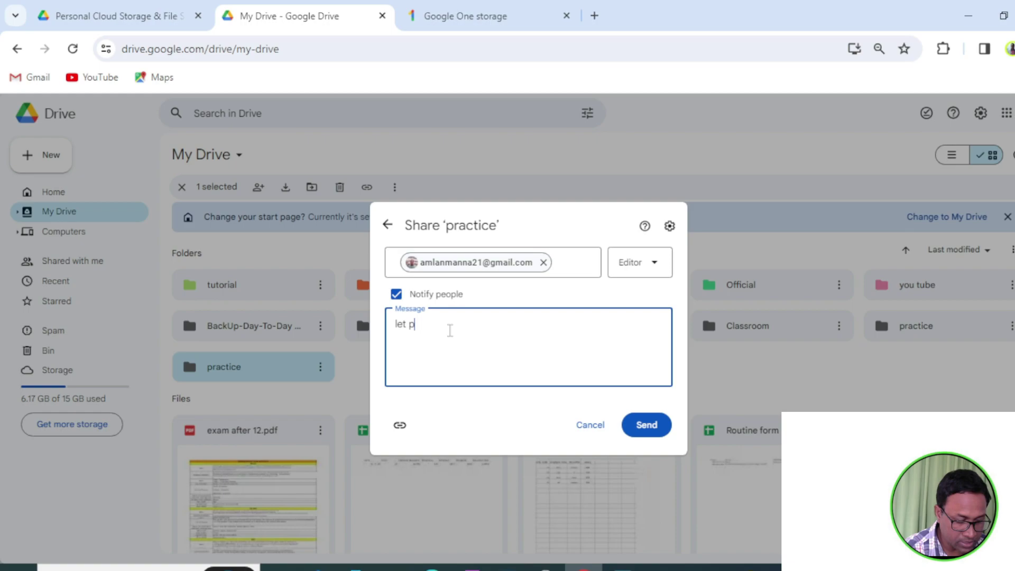
type("ract")
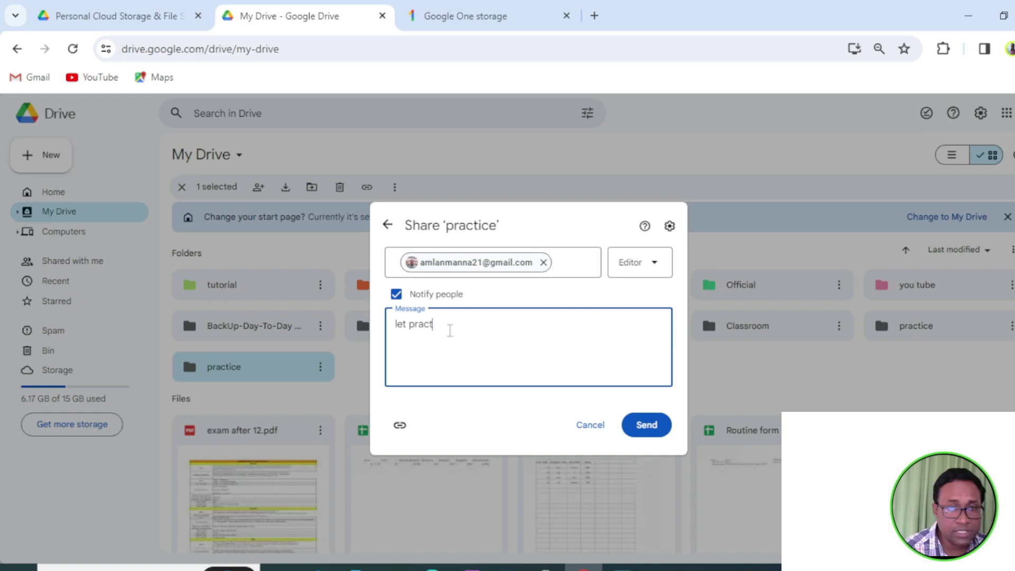
type("e")
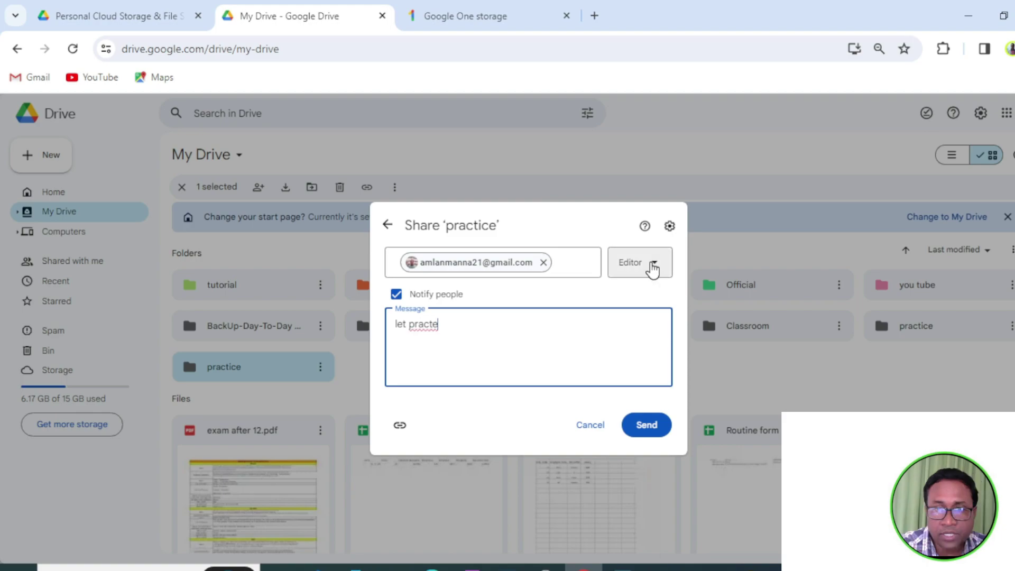
left_click(653, 268)
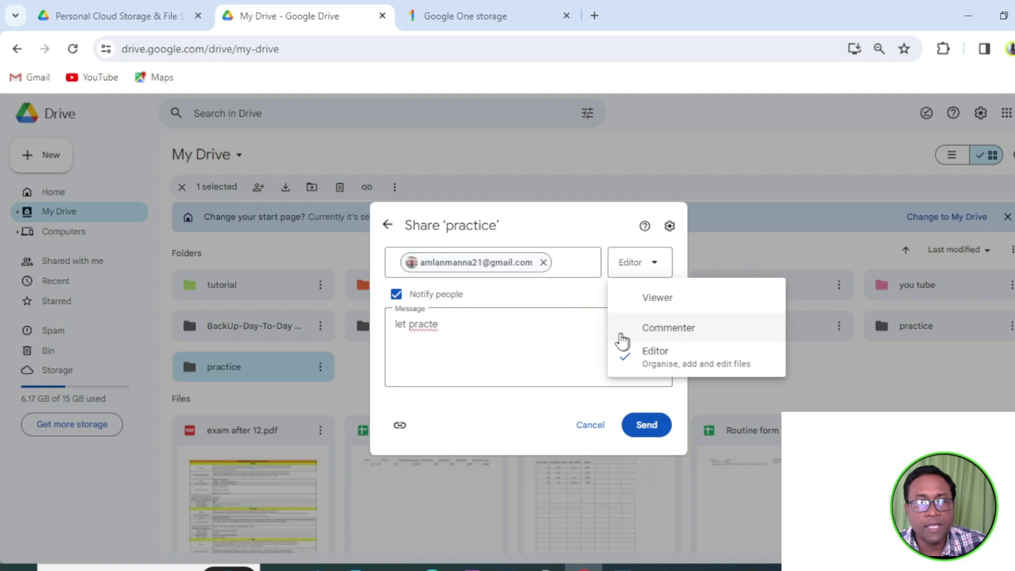
left_click(667, 327)
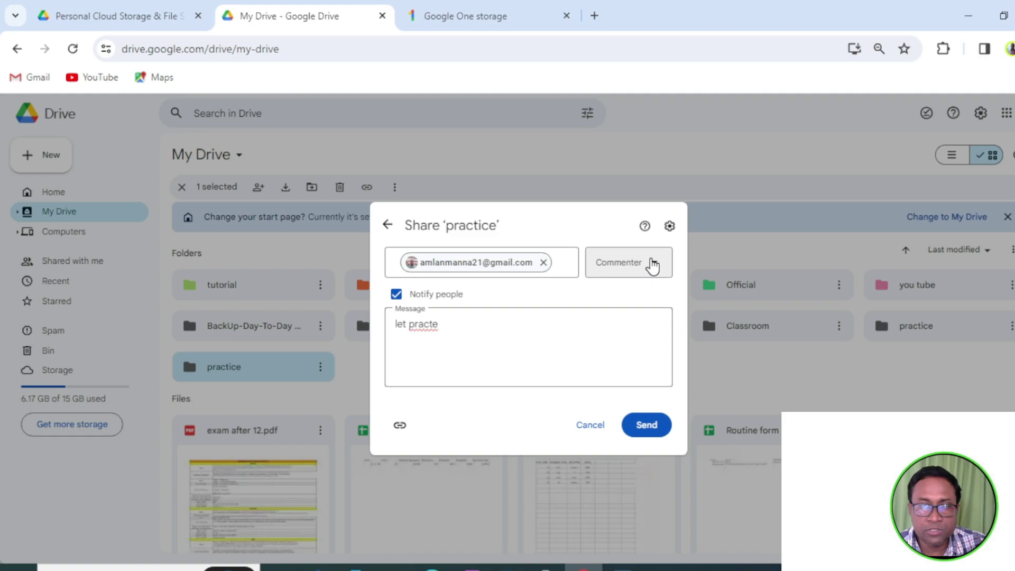
left_click(652, 267)
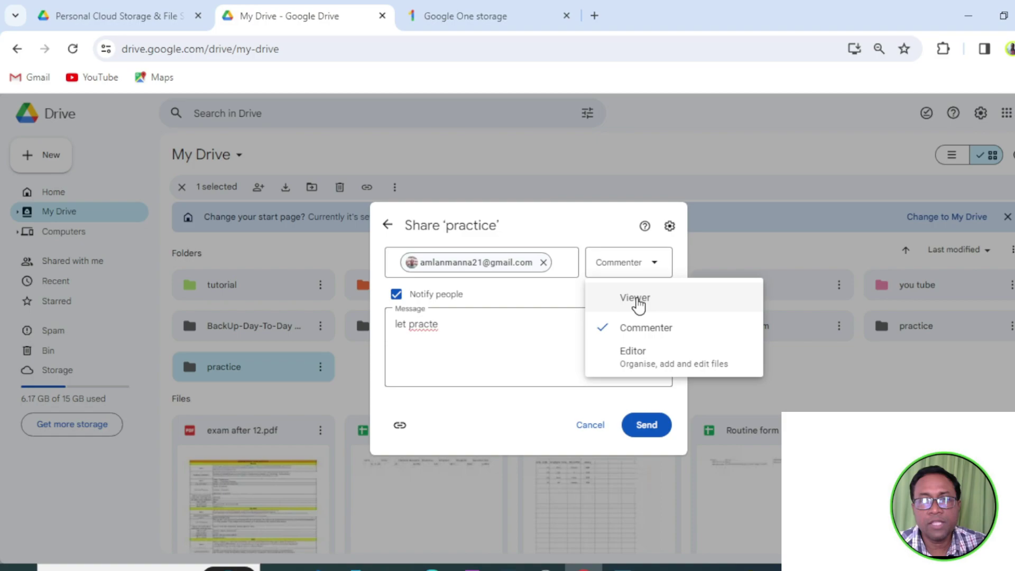
left_click(631, 353)
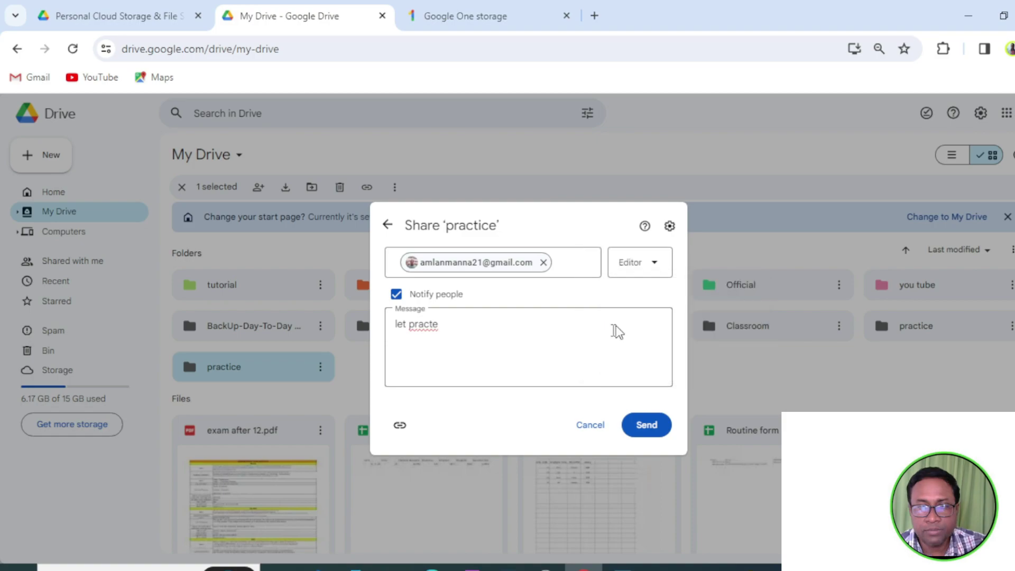
Send the invitation sharing the practice folder with Editor access.
left_click(645, 428)
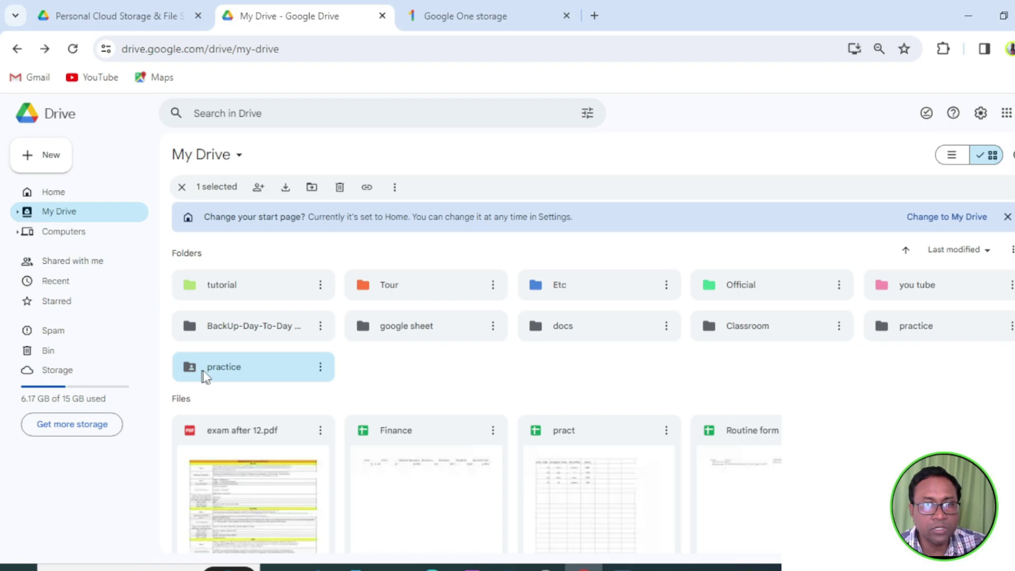
scroll(203, 370, "down", 2)
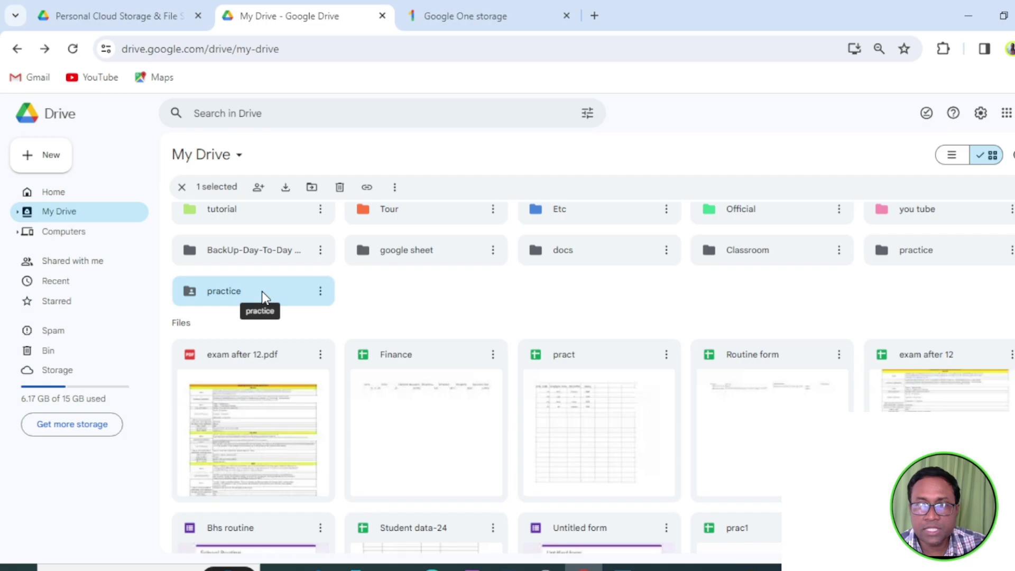
scroll(962, 140, "up", 2)
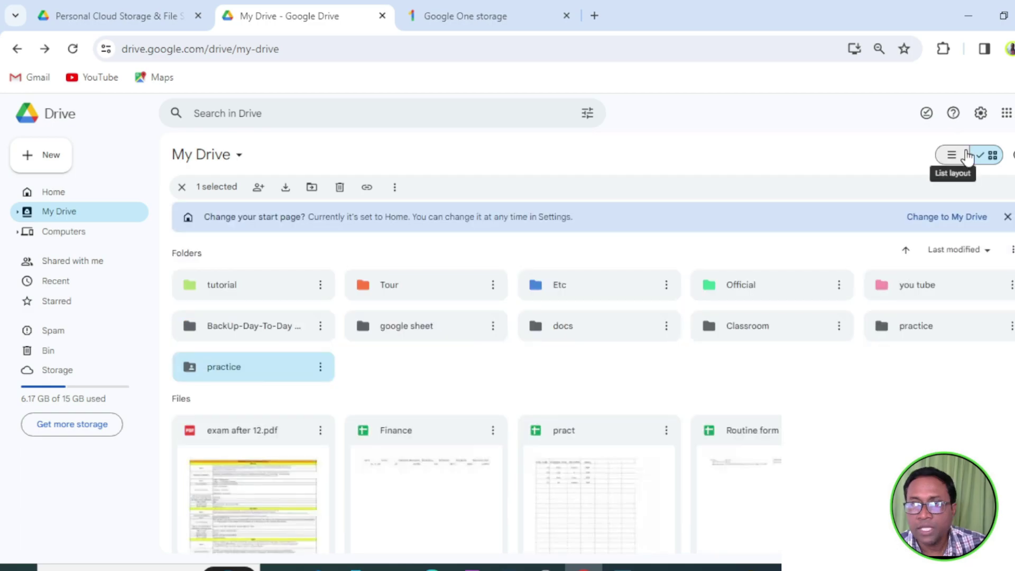
scroll(829, 255, "down", 1)
scroll(914, 215, "up", 1)
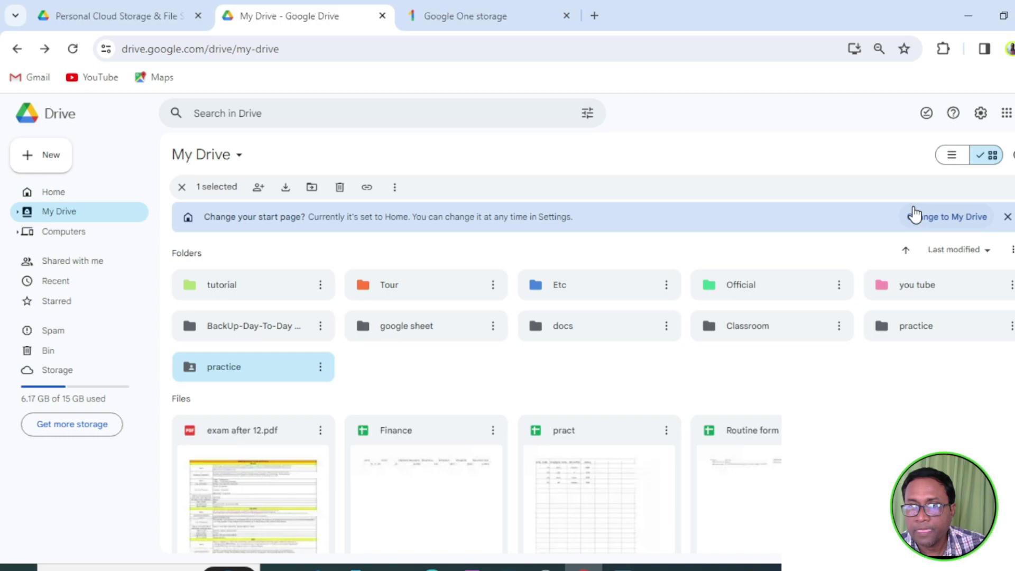
right_click(276, 370)
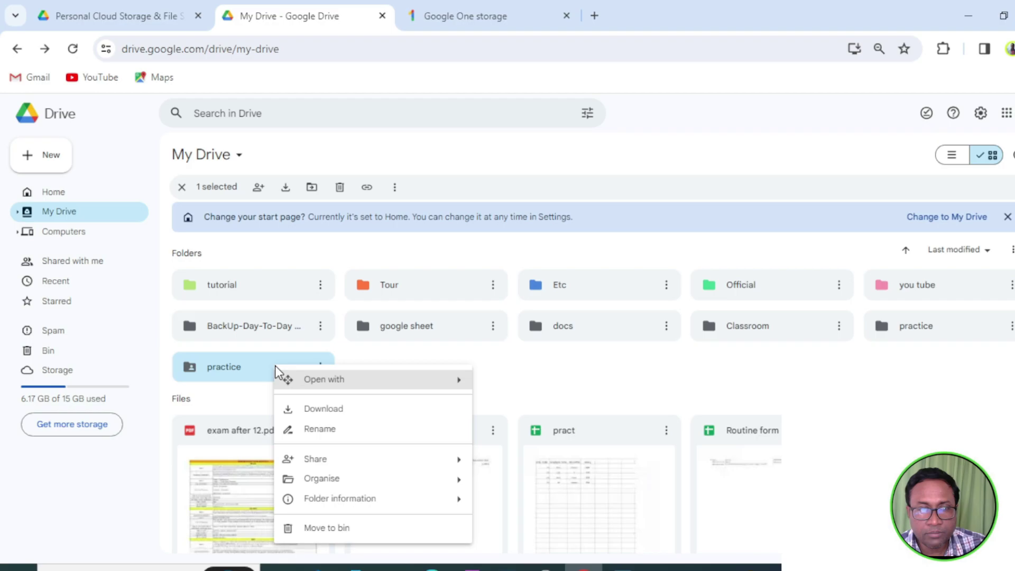
left_click(532, 467)
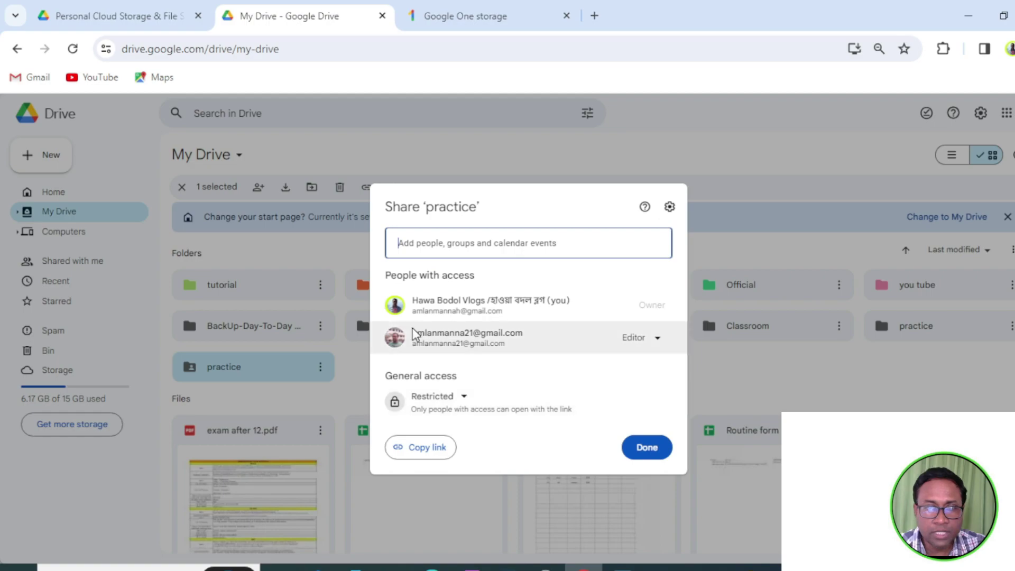
mouse_move(575, 314)
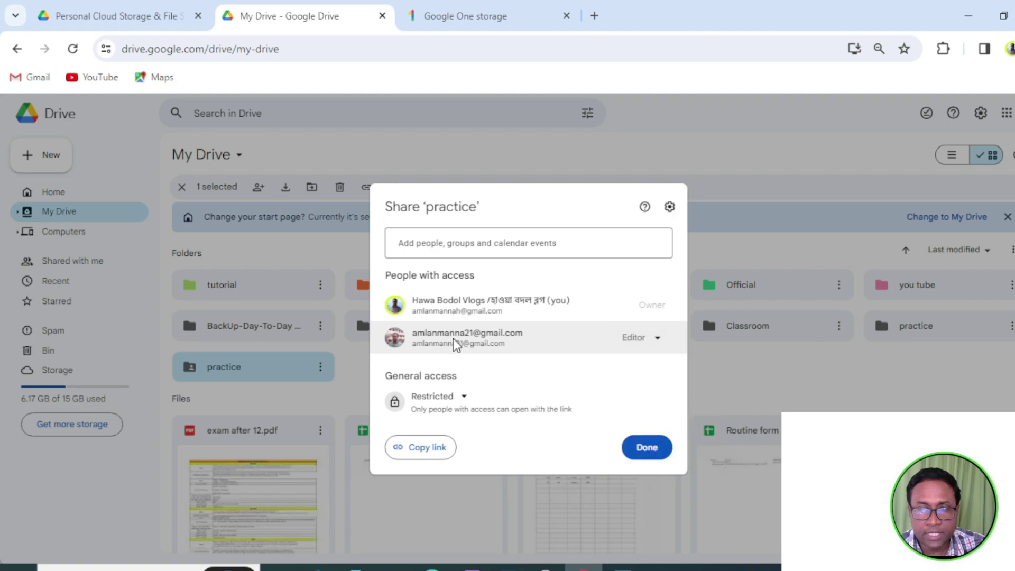
left_click(800, 411)
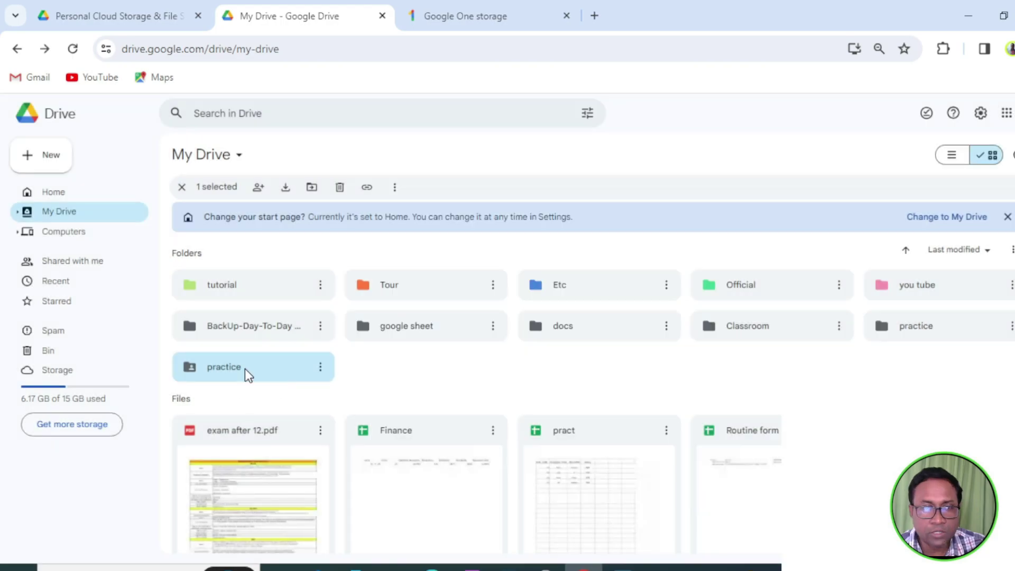
Inside the practice folder, create a new Google Sheets spreadsheet, accepting the folder's sharing for it.
double_click(246, 369)
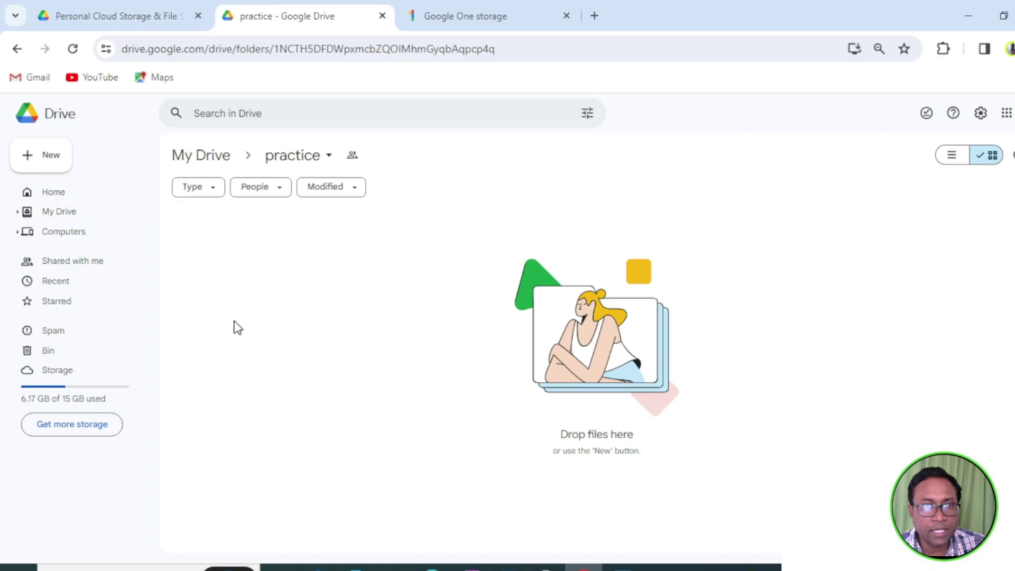
right_click(290, 263)
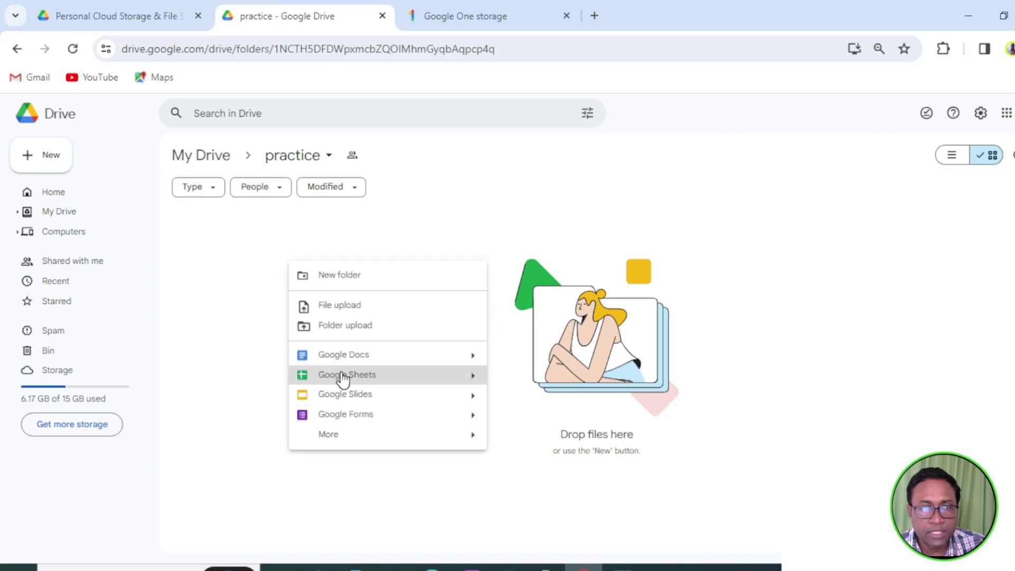
left_click(343, 376)
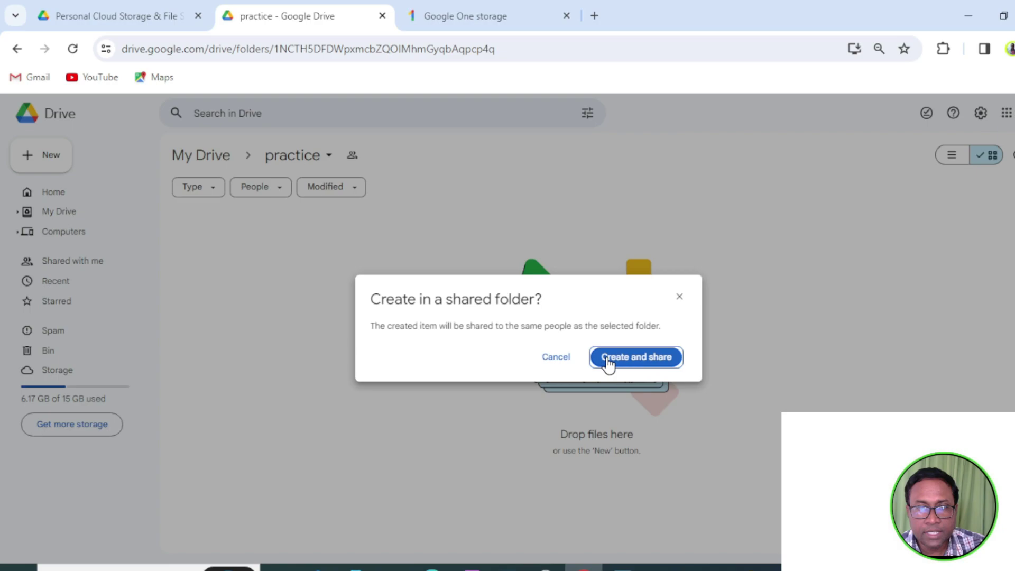
left_click(608, 359)
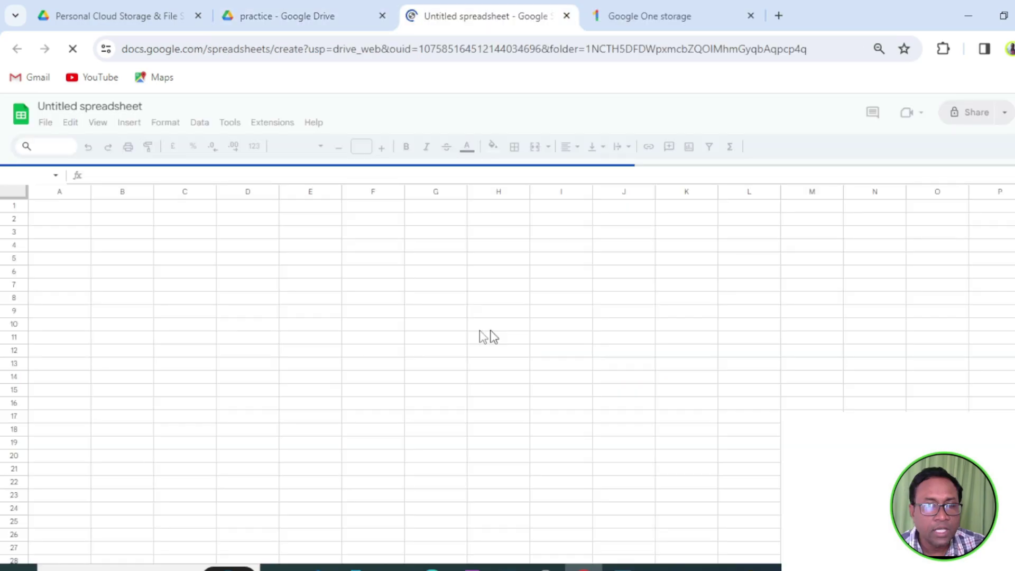